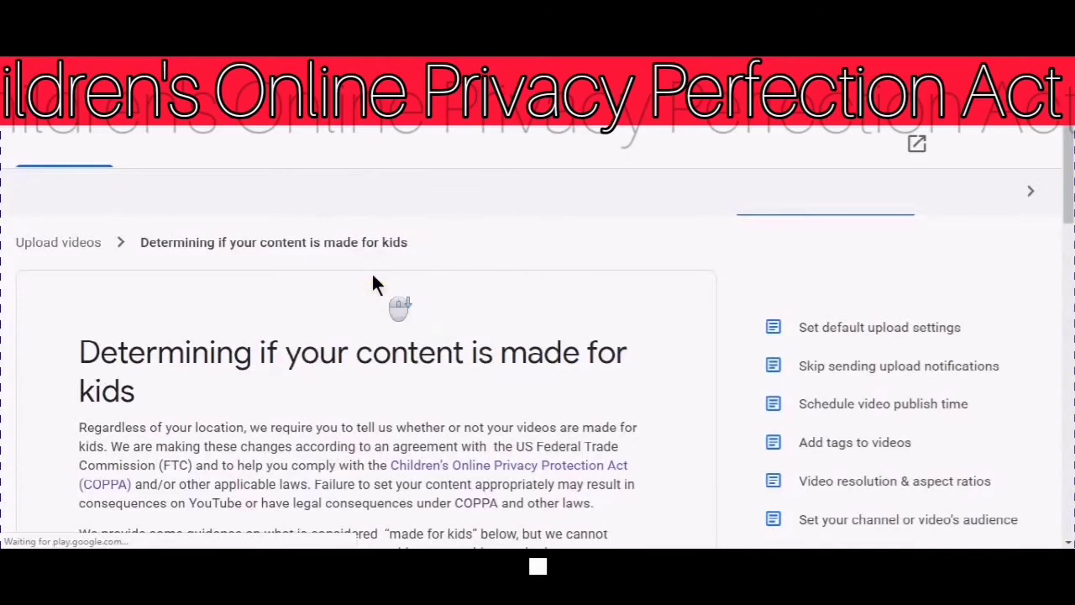
Step: Read through the help article on determining whether content is made for kids, including its factors, age definition and legal note
scroll(360, 293, down, 3)
scroll(352, 307, down, 5)
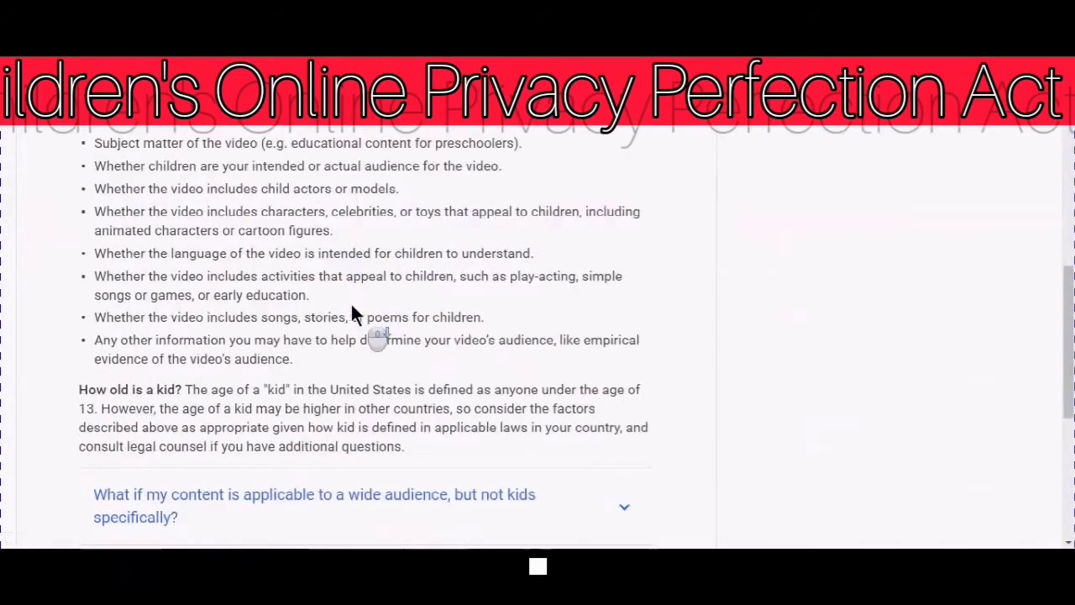
scroll(352, 307, down, 4)
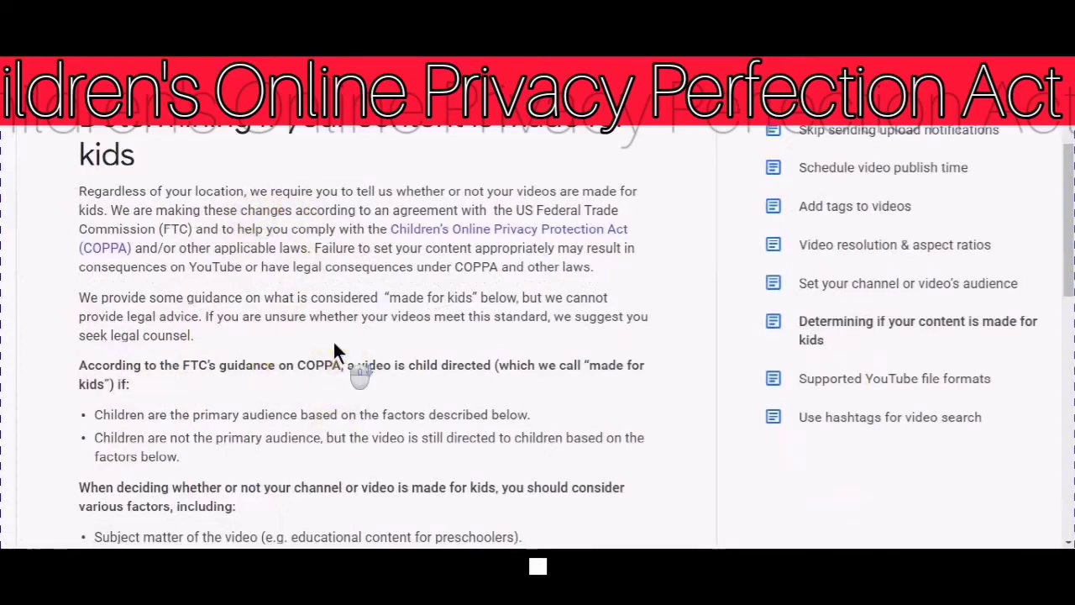
scroll(334, 351, down, 1)
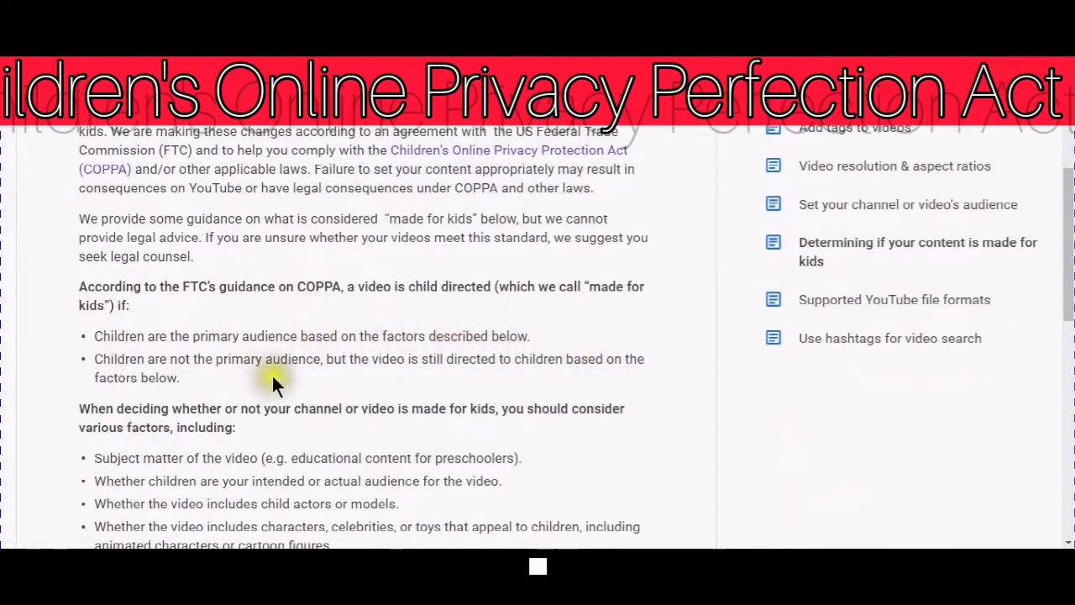
scroll(310, 382, down, 3)
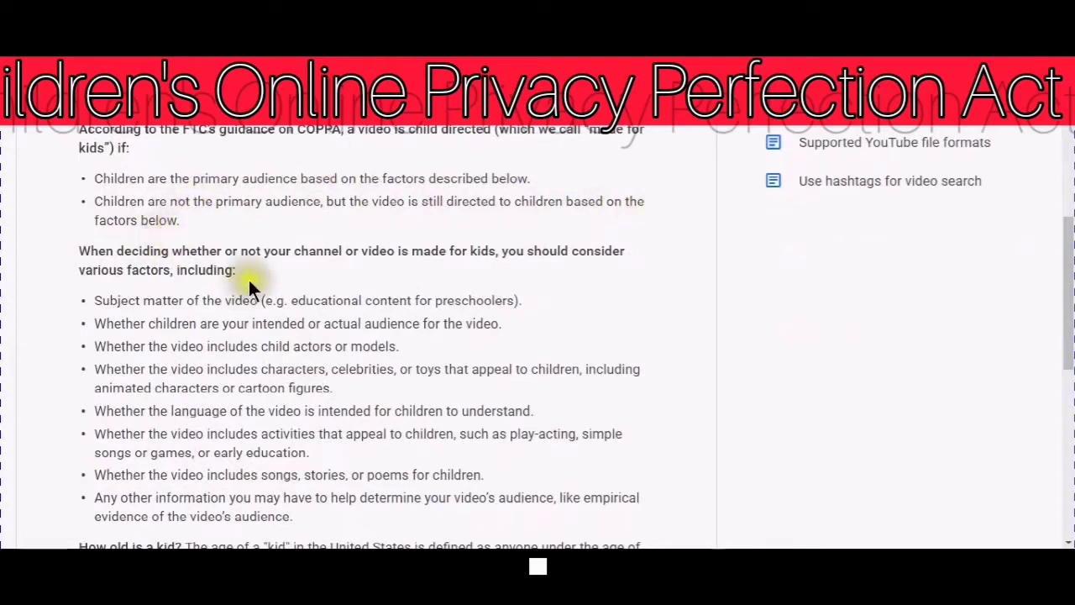
scroll(252, 262, down, 2)
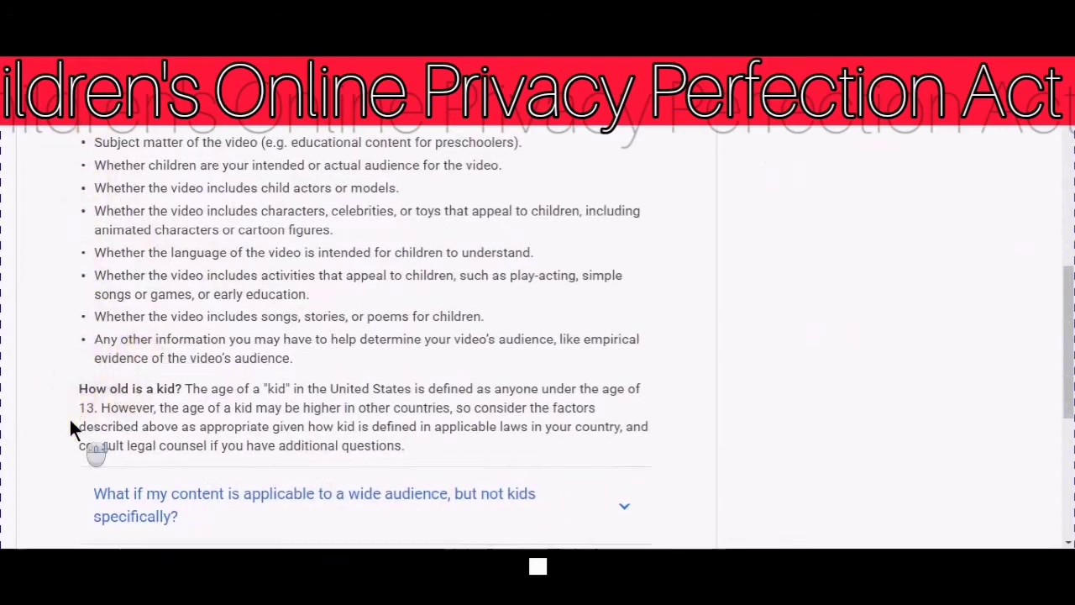
scroll(72, 427, down, 1)
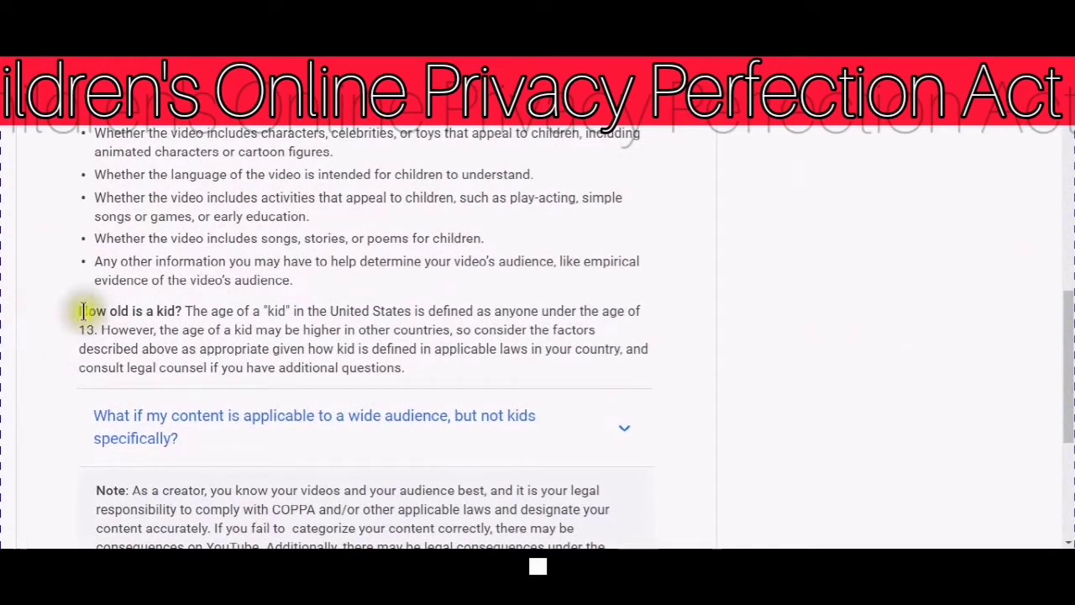
scroll(130, 357, down, 2)
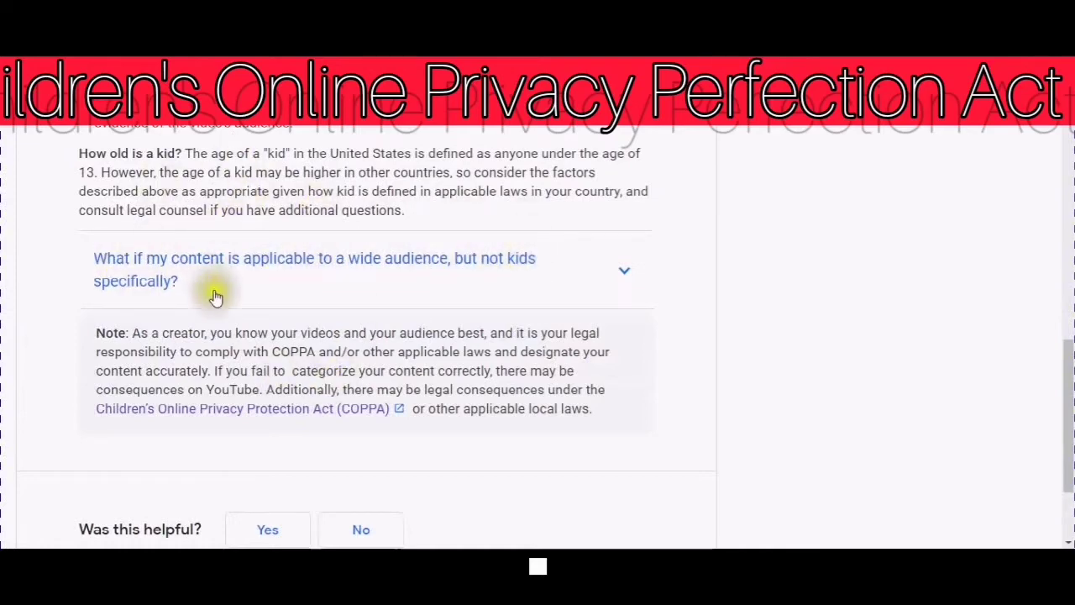
scroll(213, 302, up, 7)
scroll(199, 308, up, 3)
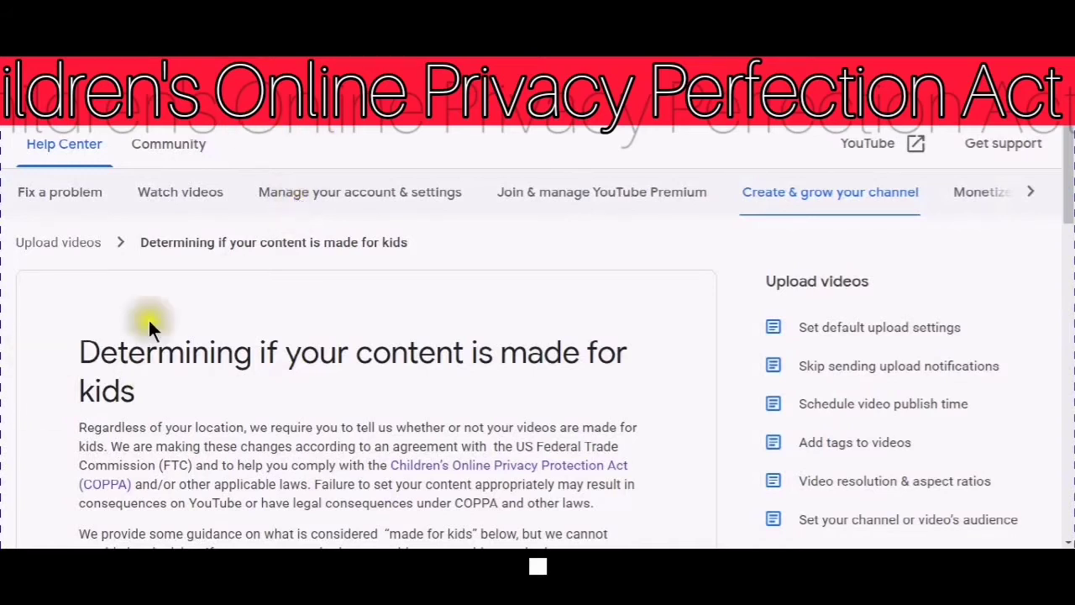
Step: Copy "if your content is made for kids" from the article title and search the Help Center for it
double_click(267, 352)
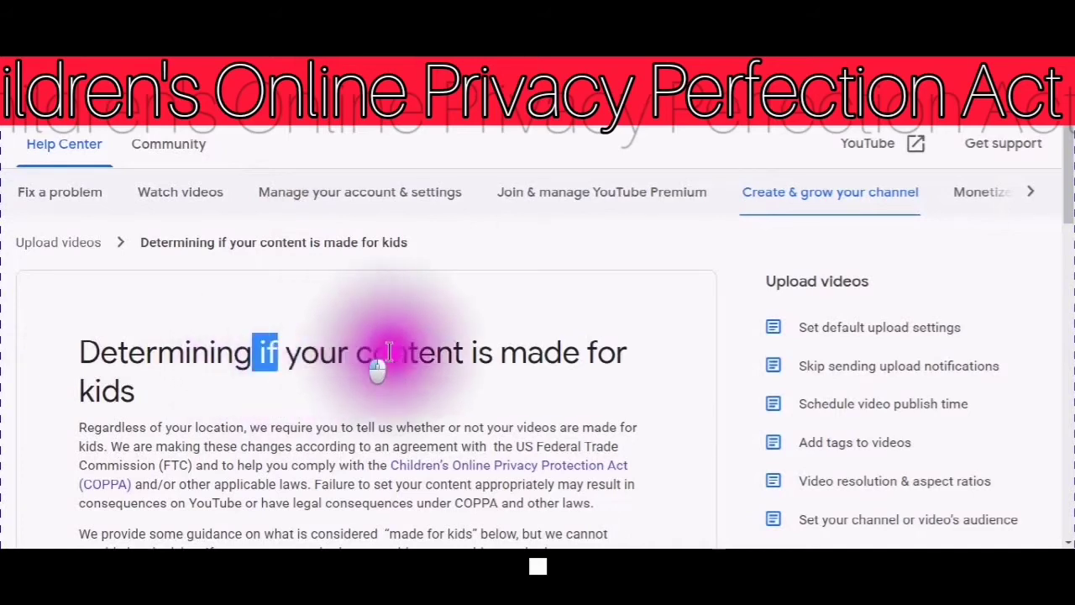
drag(389, 352, 647, 385)
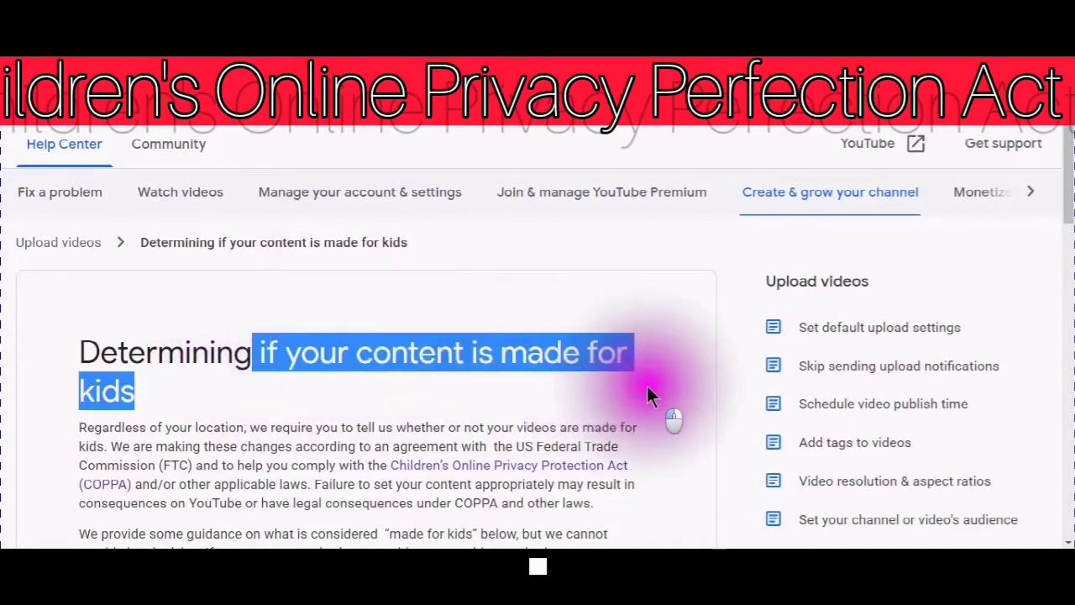
right_click(432, 357)
click(471, 373)
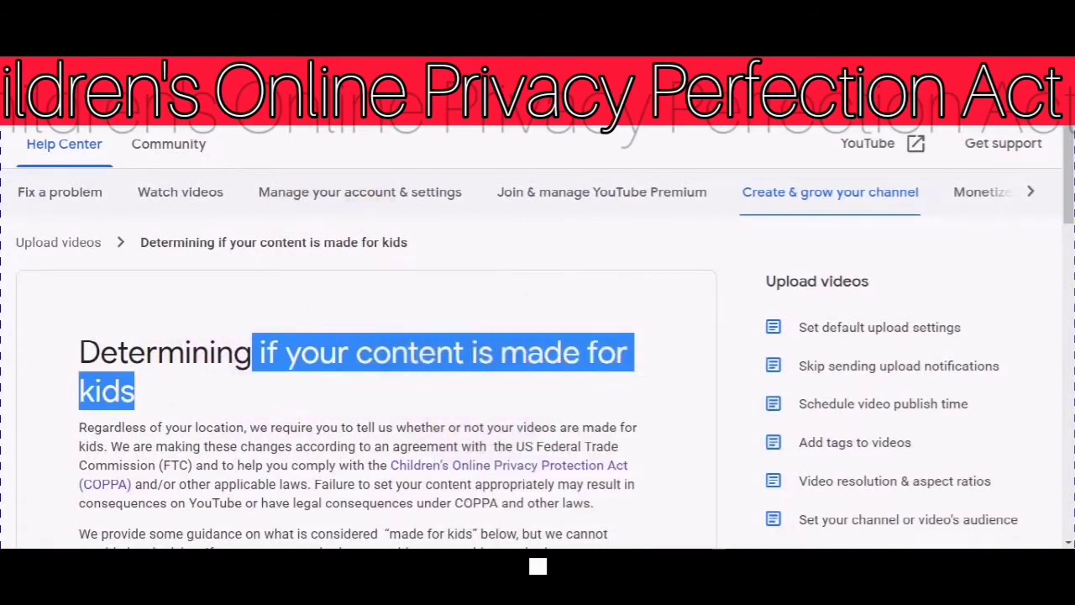
click(261, 144)
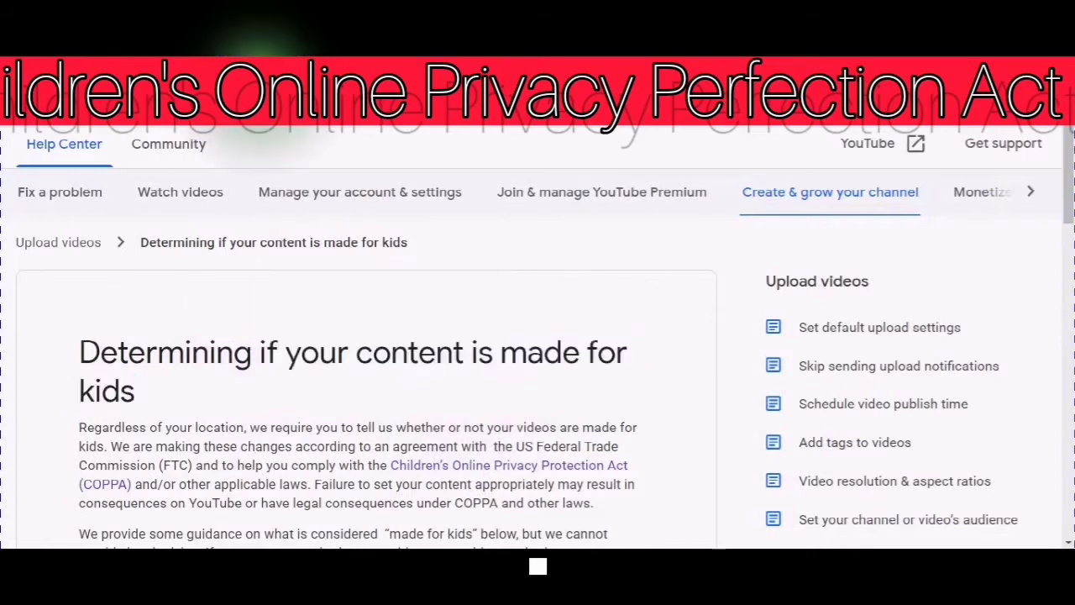
right_click(261, 119)
click(299, 209)
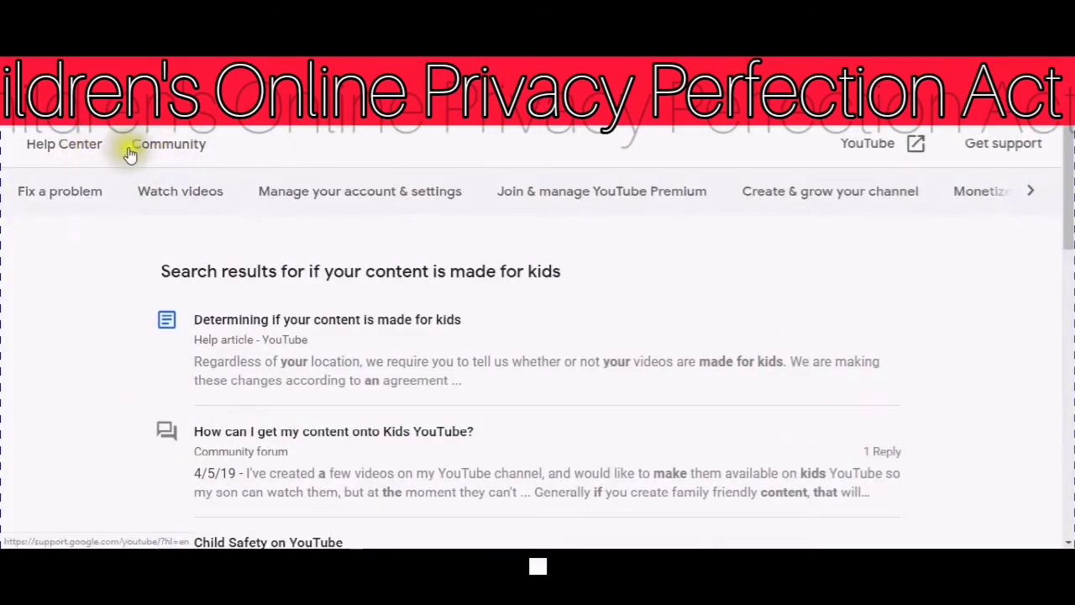
Step: Go to the YouTube Help Community and search it for "if your content is made for kids"
click(167, 156)
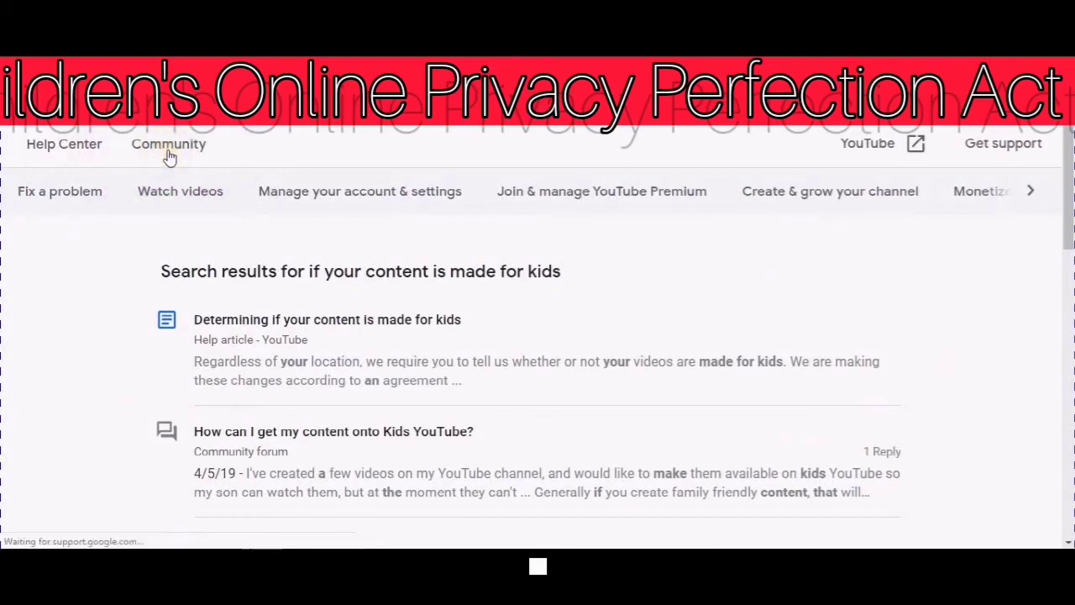
click(169, 156)
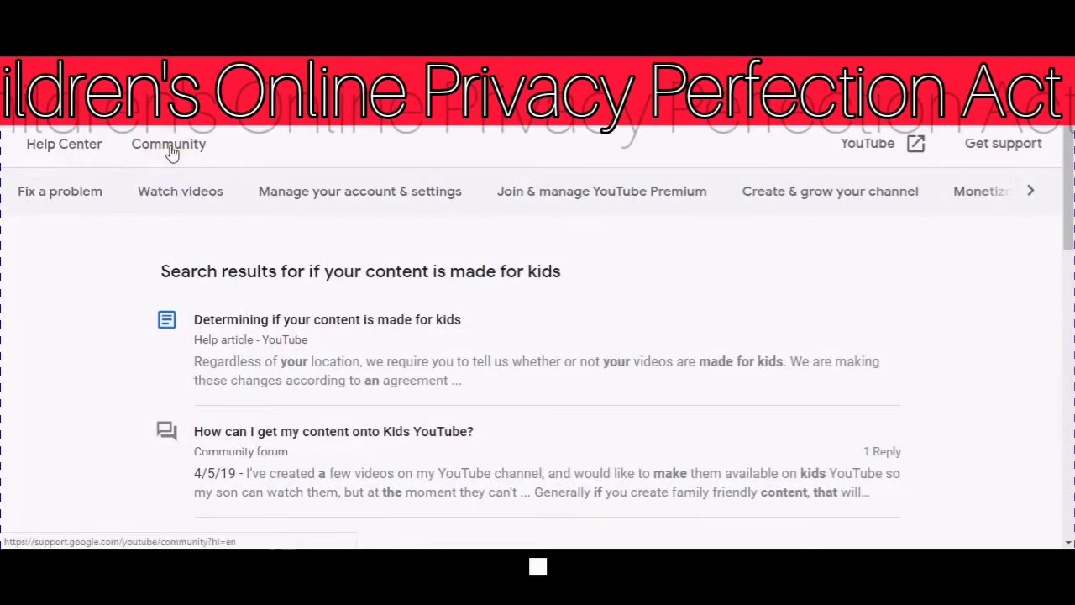
click(171, 155)
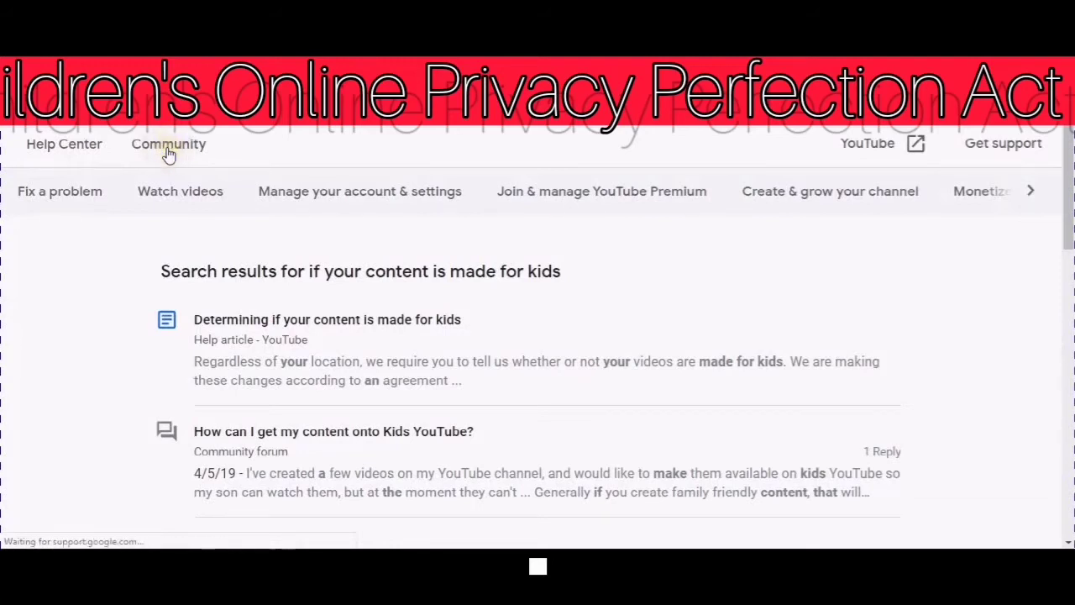
click(164, 154)
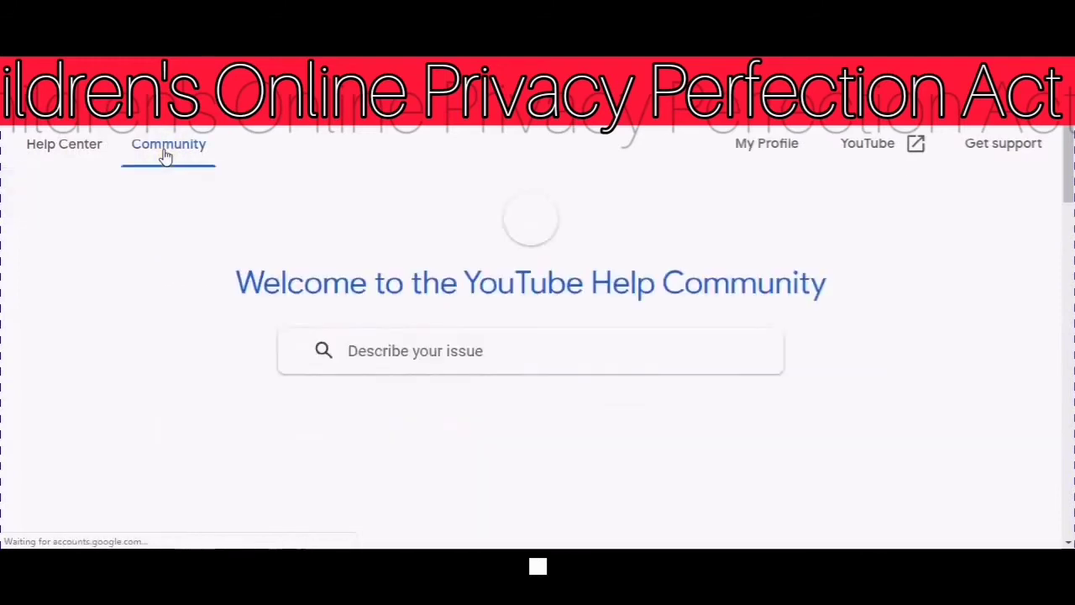
click(159, 157)
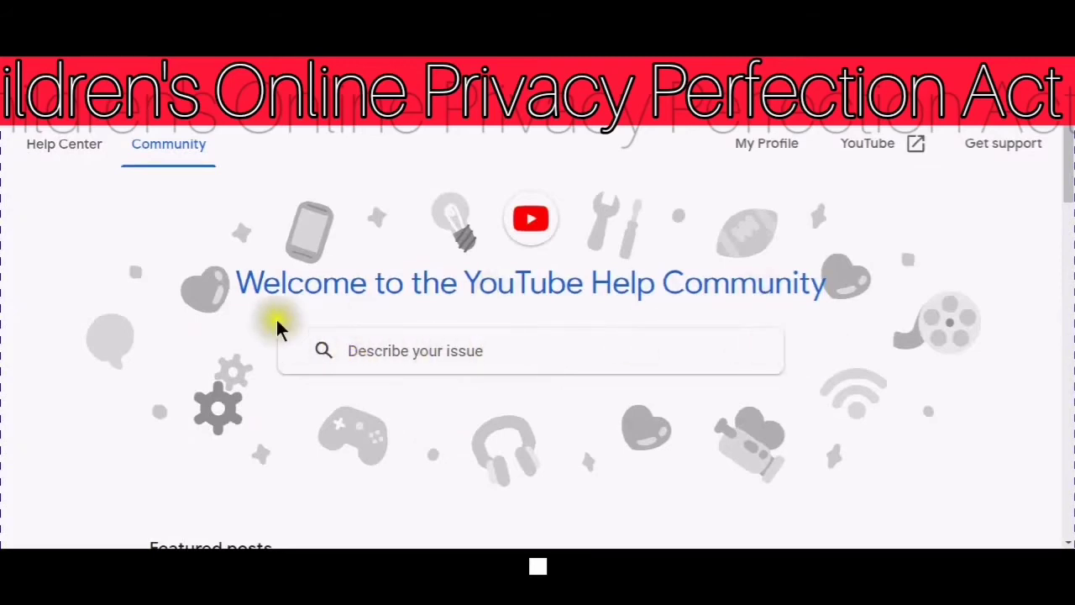
right_click(349, 351)
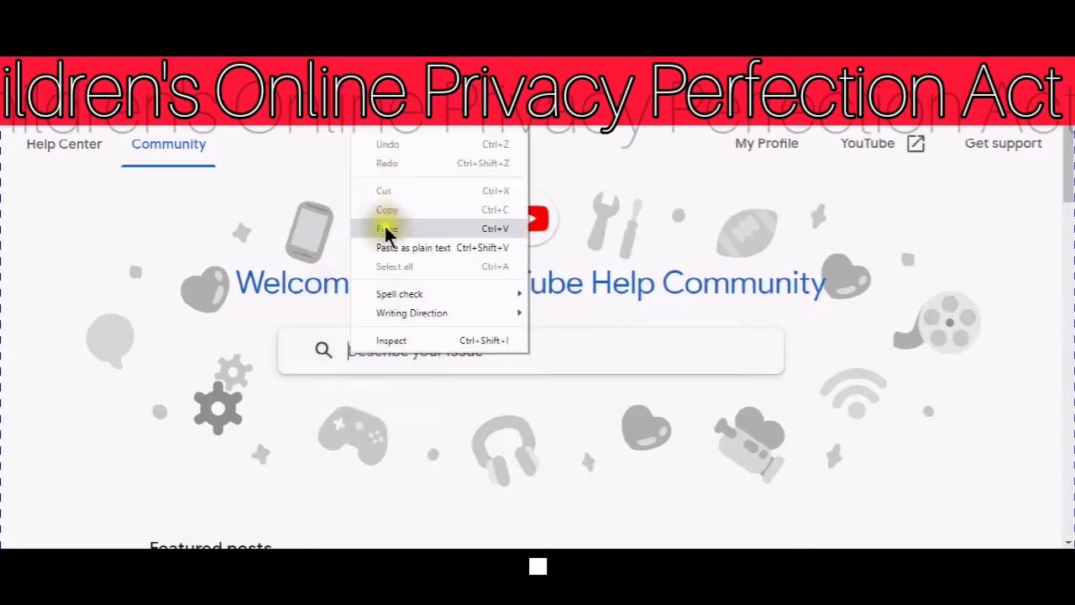
click(385, 229)
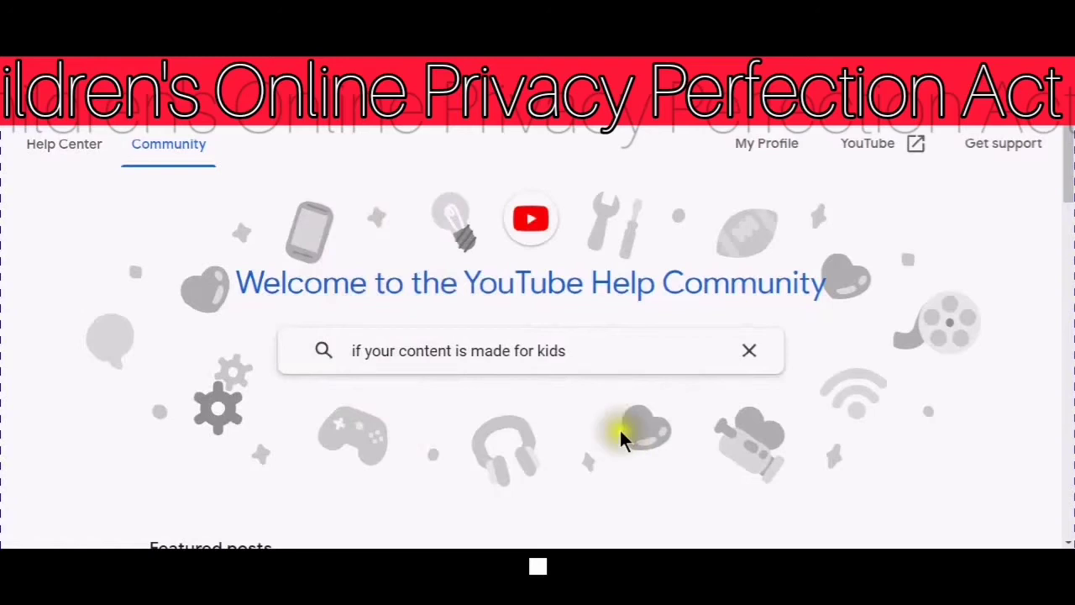
key(Return)
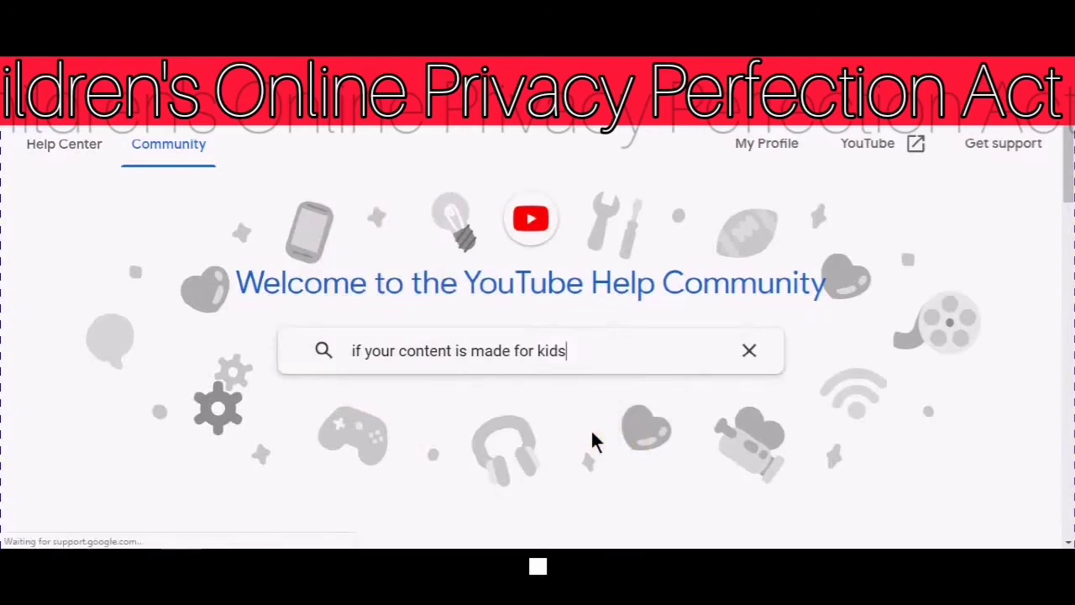
click(587, 437)
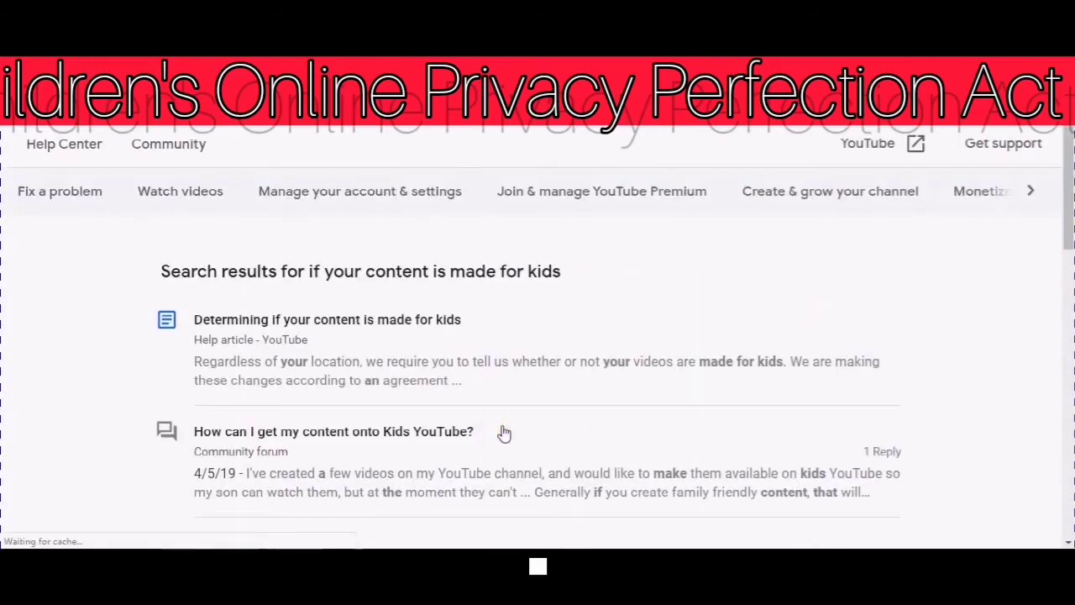
click(489, 431)
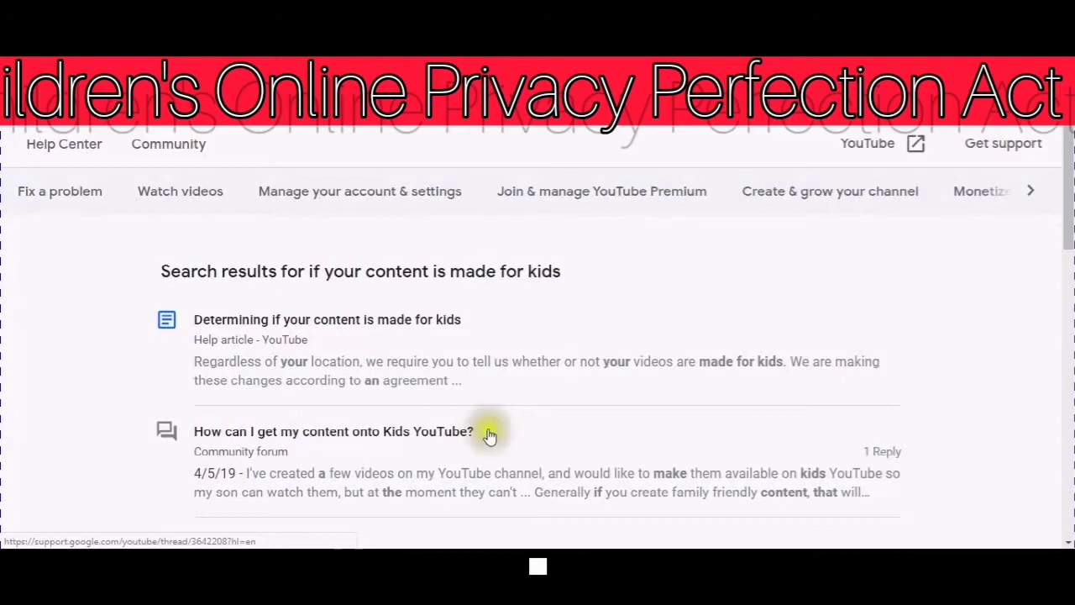
click(485, 436)
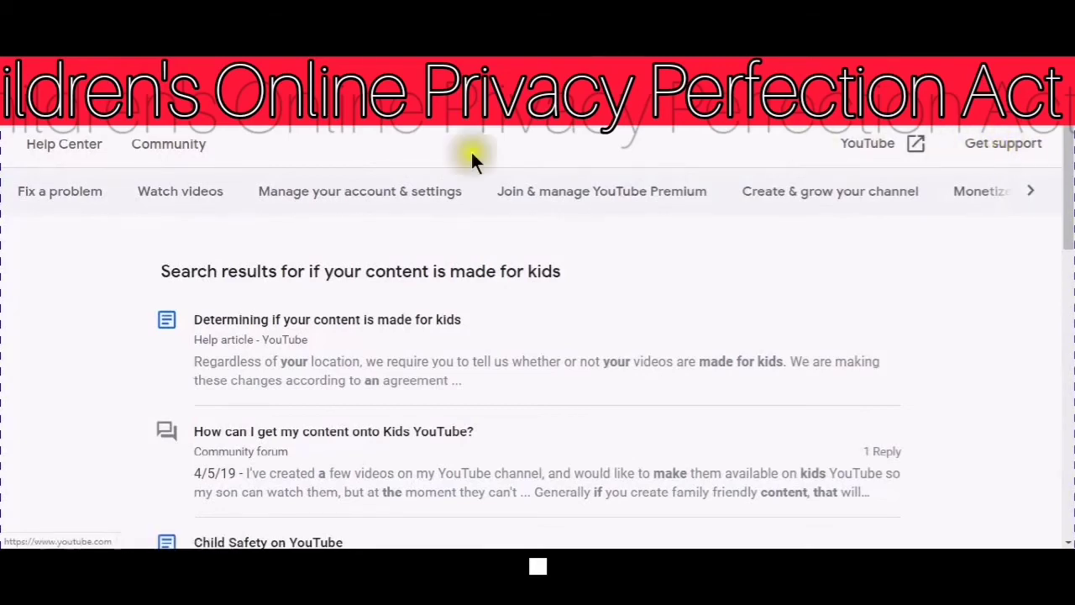
Step: Look through the search results for help articles and forum threads about content made for kids
scroll(274, 370, down, 4)
scroll(274, 369, down, 2)
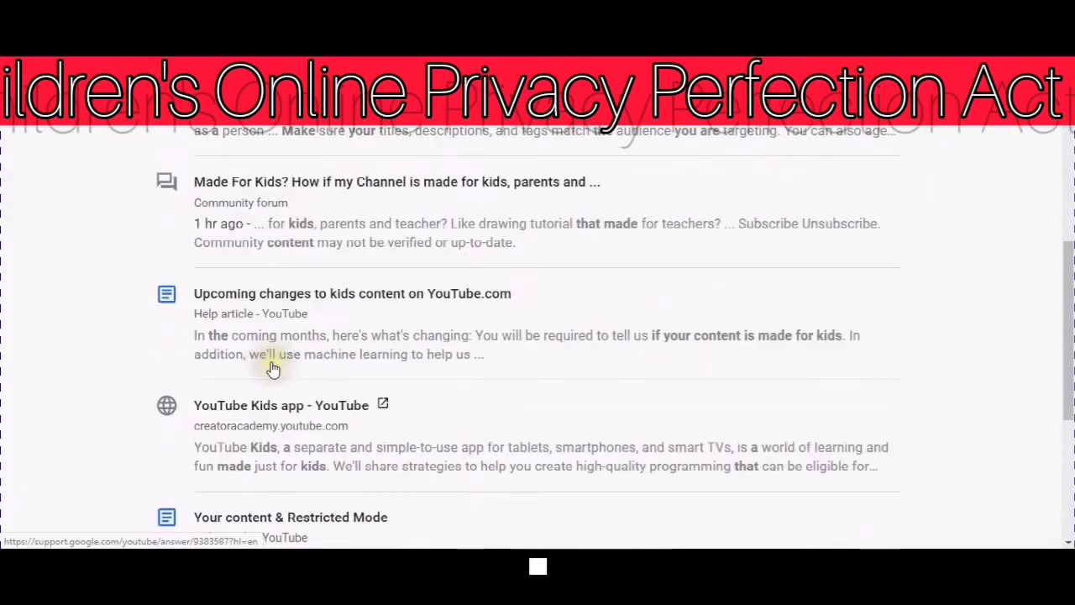
scroll(269, 369, up, 6)
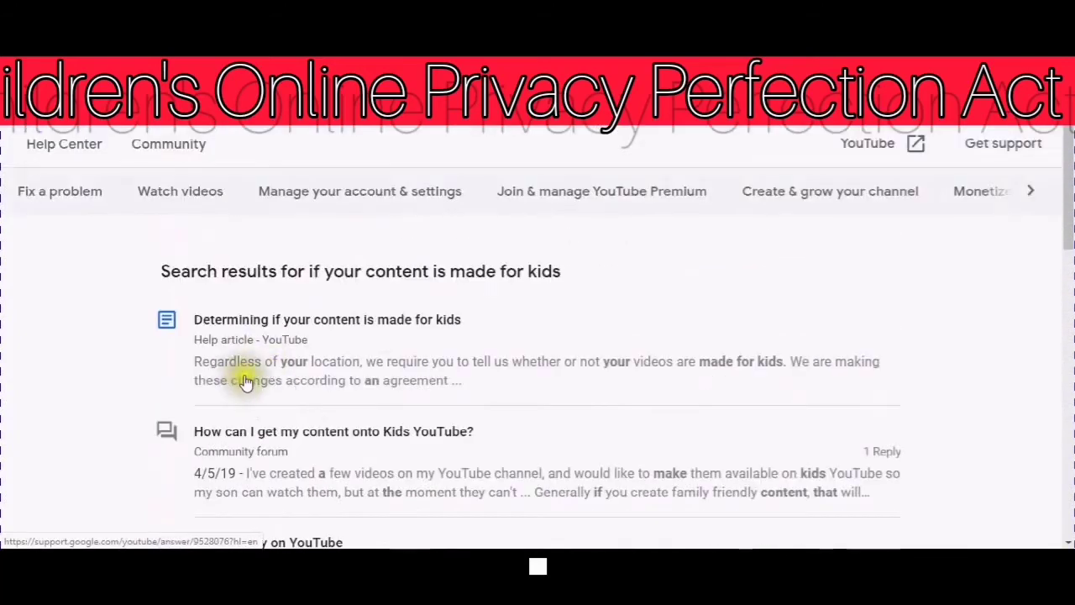
scroll(252, 377, down, 2)
scroll(243, 383, up, 2)
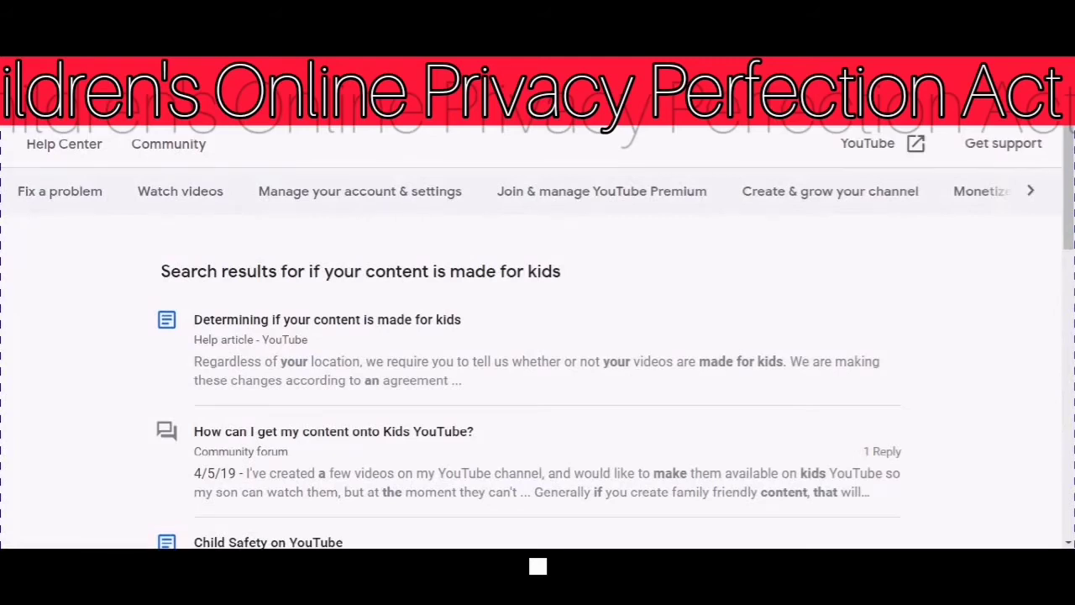
scroll(538, 336, down, 3)
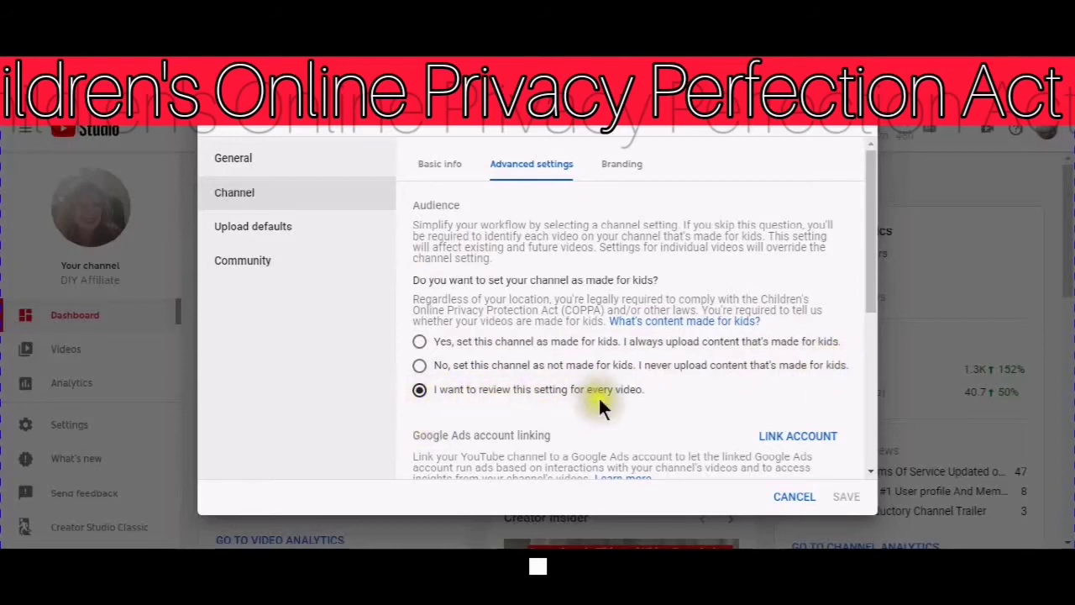
Step: Set the channel's audience to "No, set this channel as not made for kids" in the advanced channel settings
click(419, 376)
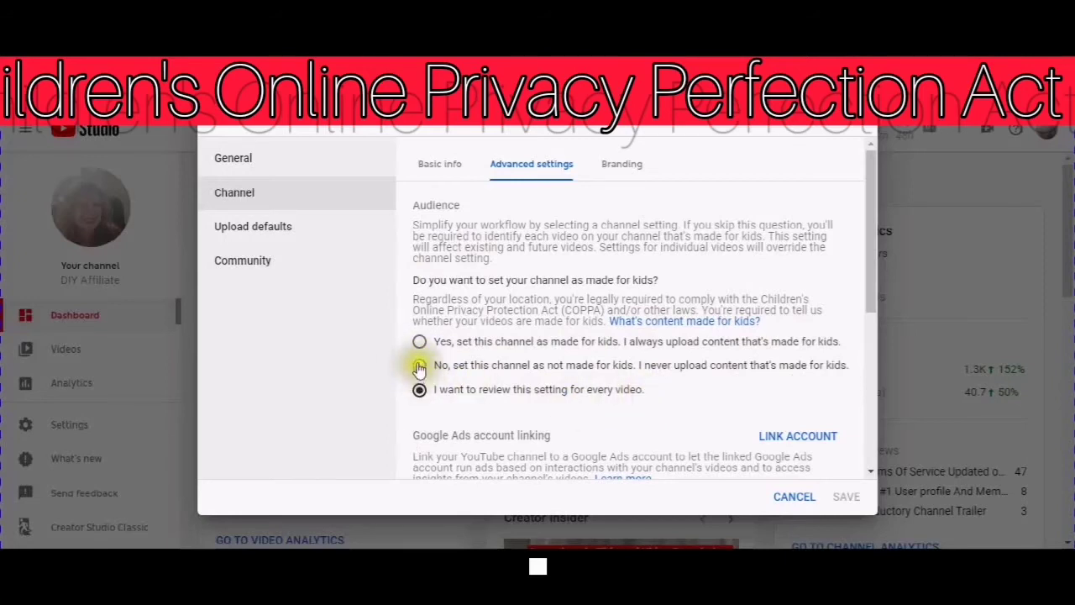
click(419, 369)
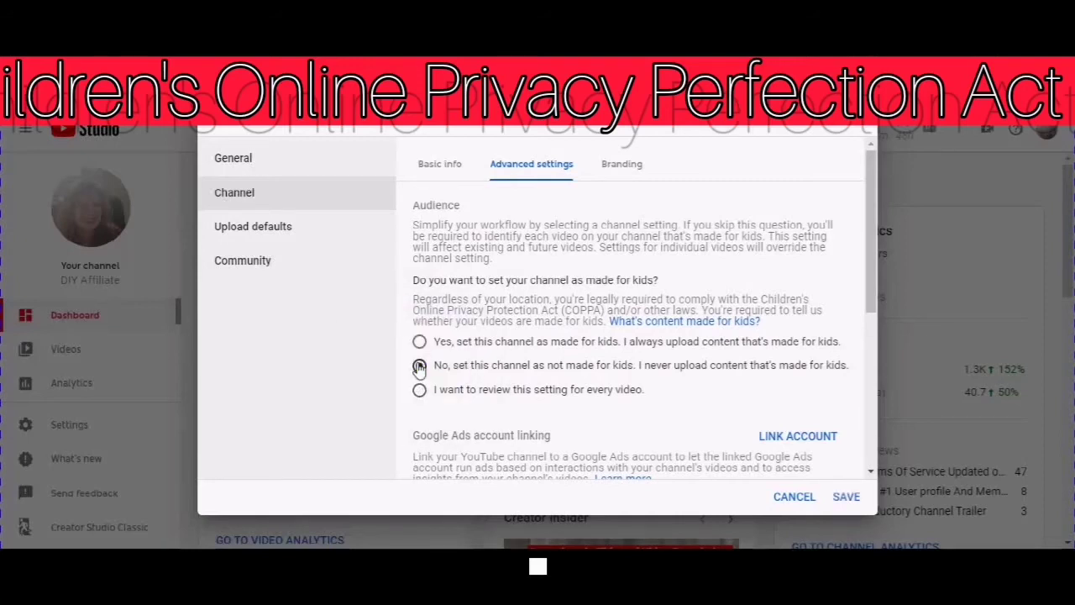
click(419, 366)
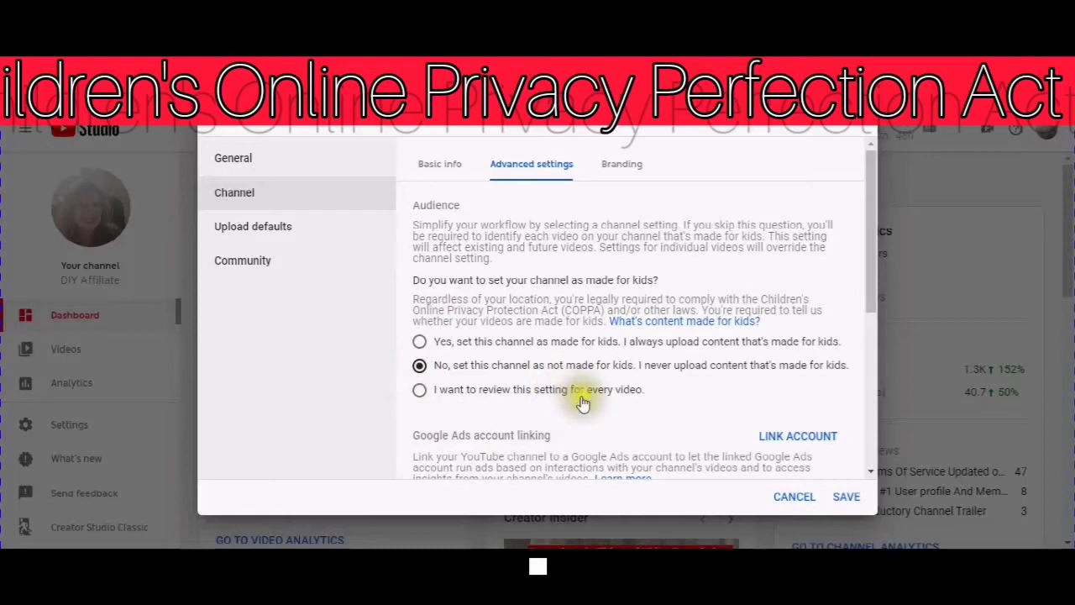
Step: Review the remaining advanced channel settings, from Google Ads account linking to interest-based advertisements
scroll(583, 422, down, 3)
scroll(582, 422, down, 2)
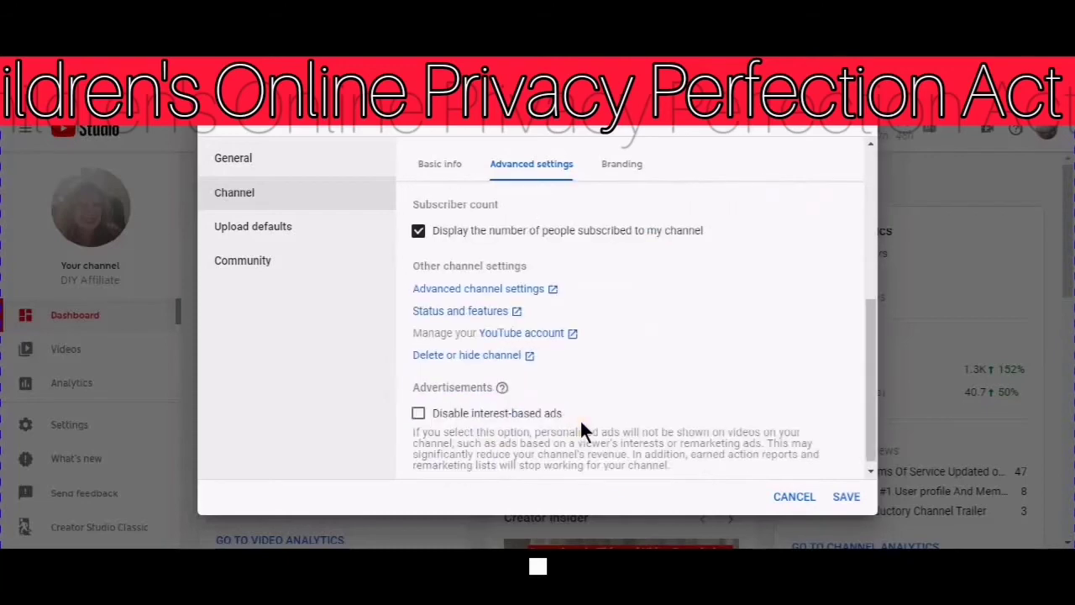
scroll(578, 422, up, 2)
scroll(576, 425, up, 1)
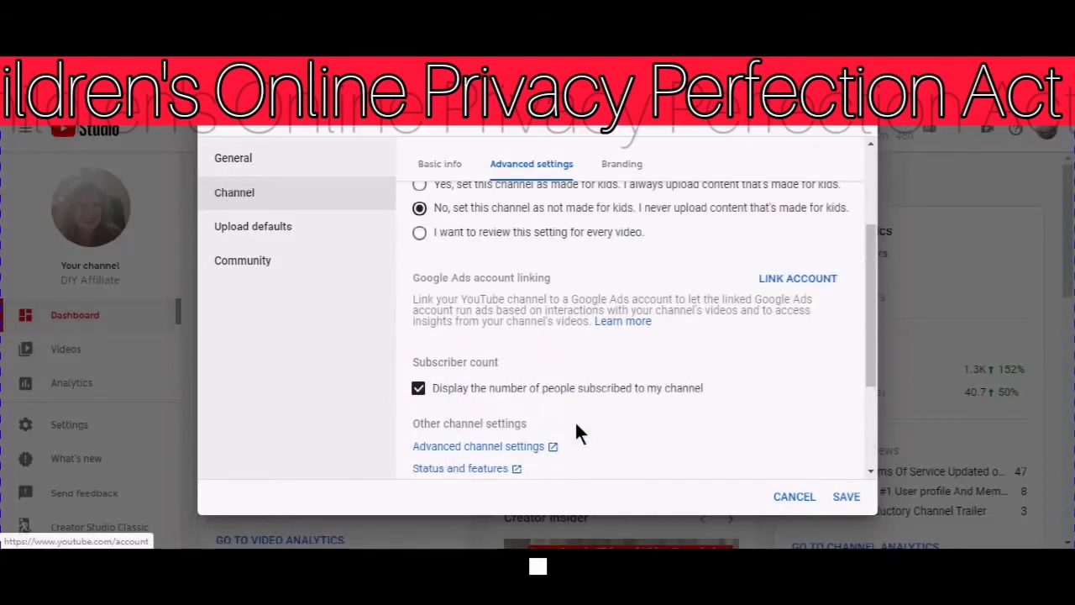
click(575, 420)
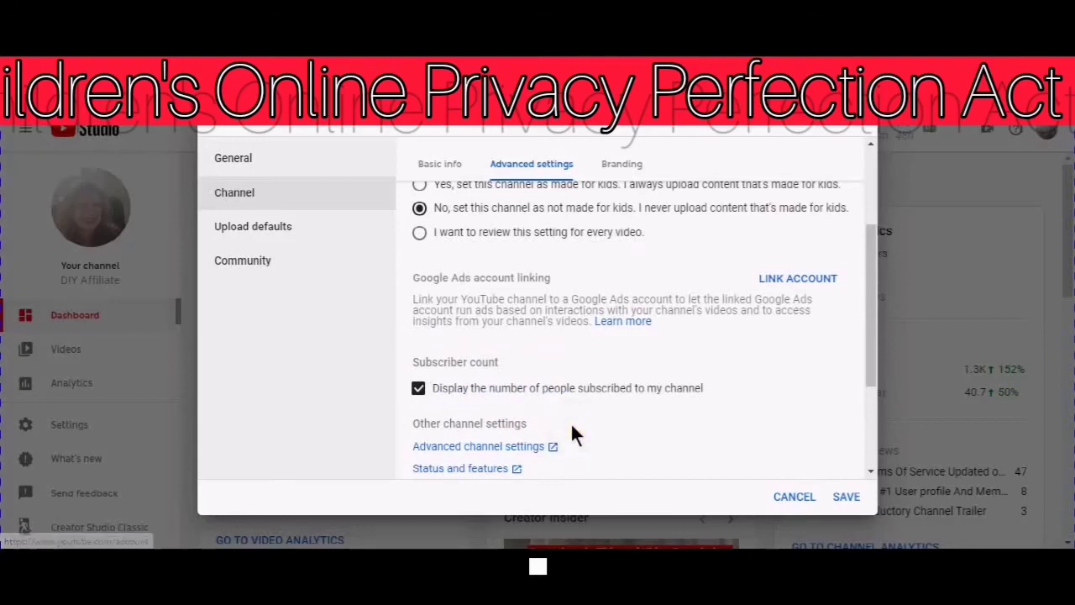
click(570, 424)
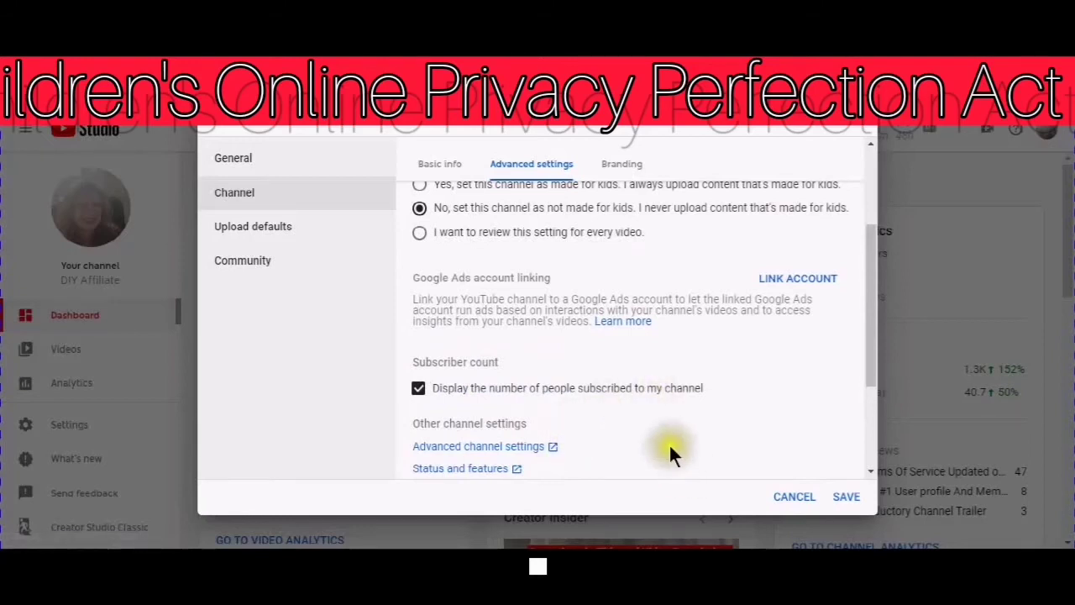
Step: Save the changes made in the channel settings
click(846, 498)
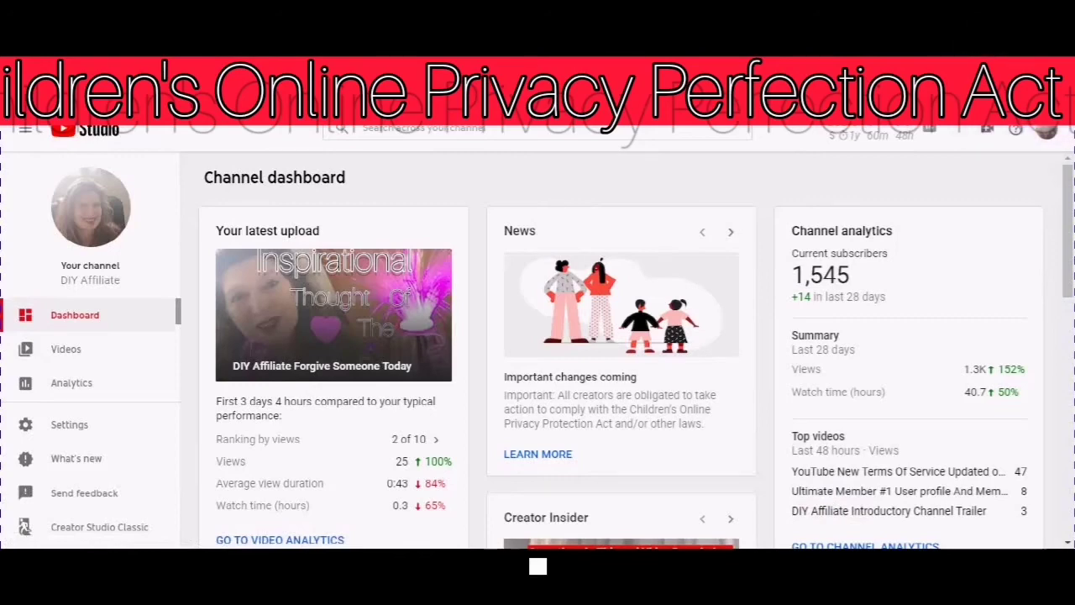
Step: Reopen the channel's advanced settings from the dashboard to check the audience choice
scroll(537, 336, down, 1)
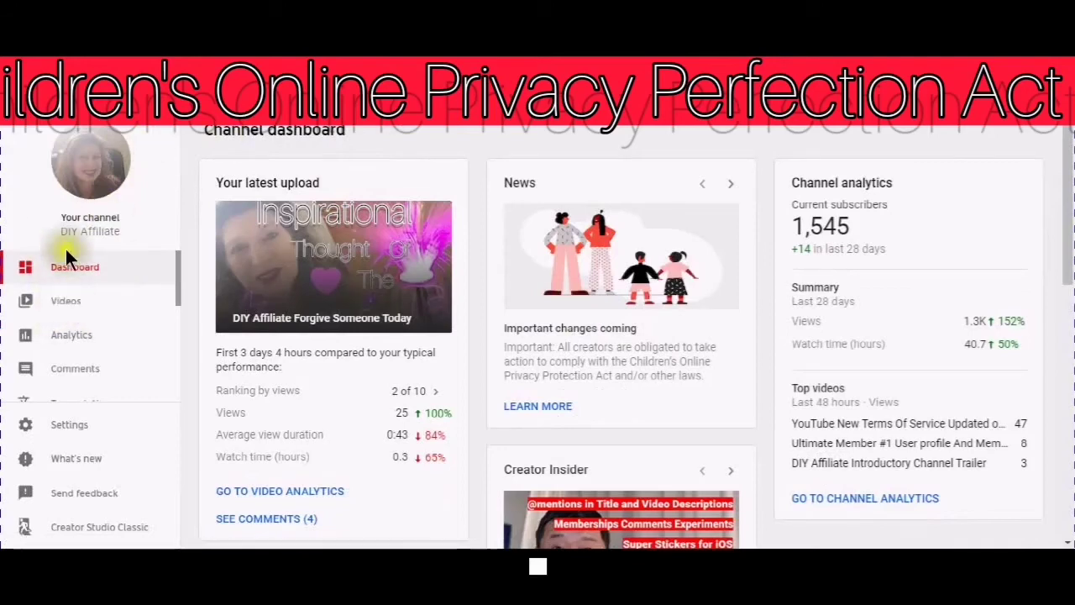
scroll(622, 336, down, 2)
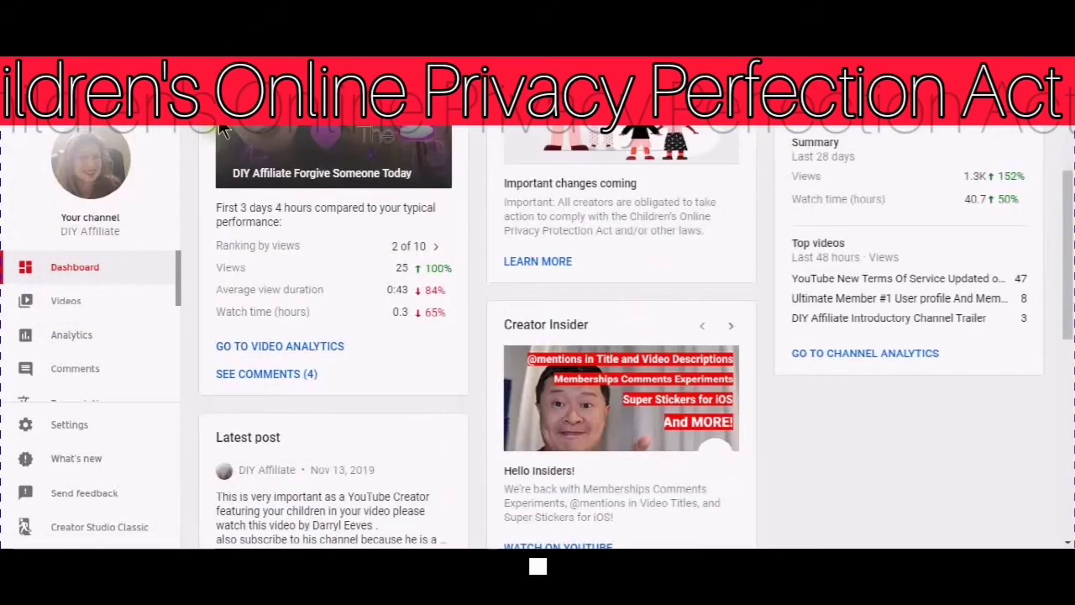
scroll(622, 336, down, 2)
scroll(622, 336, up, 2)
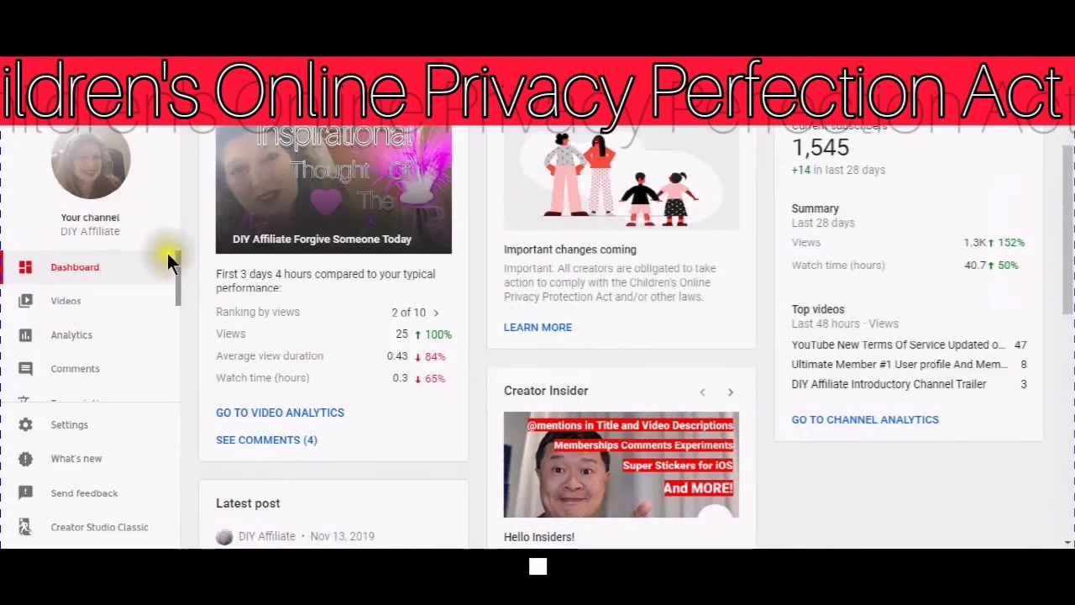
scroll(173, 257, down, 3)
click(7, 463)
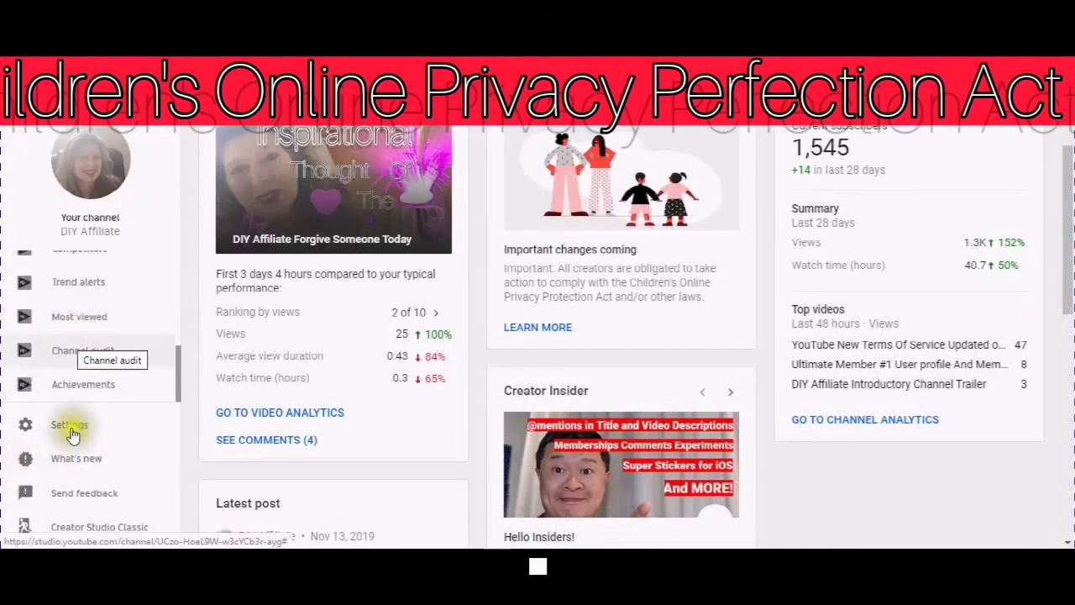
click(66, 423)
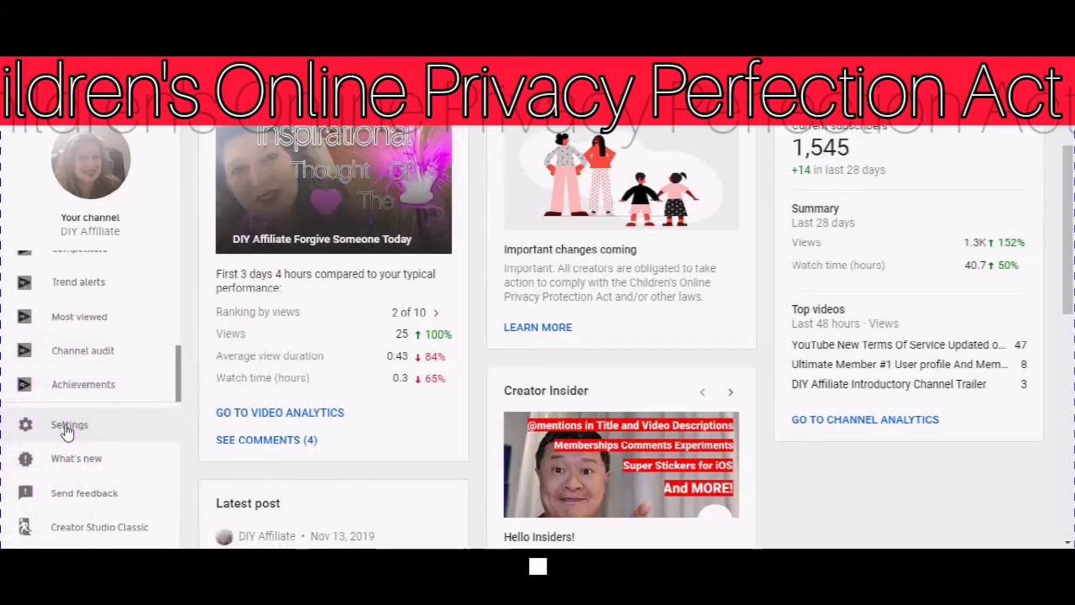
click(68, 425)
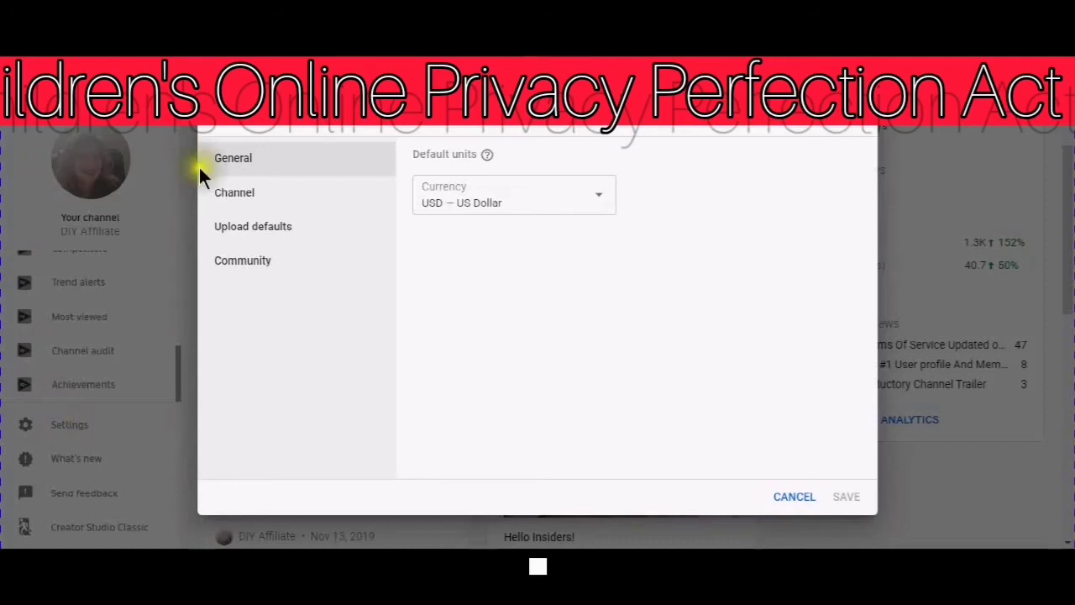
click(233, 201)
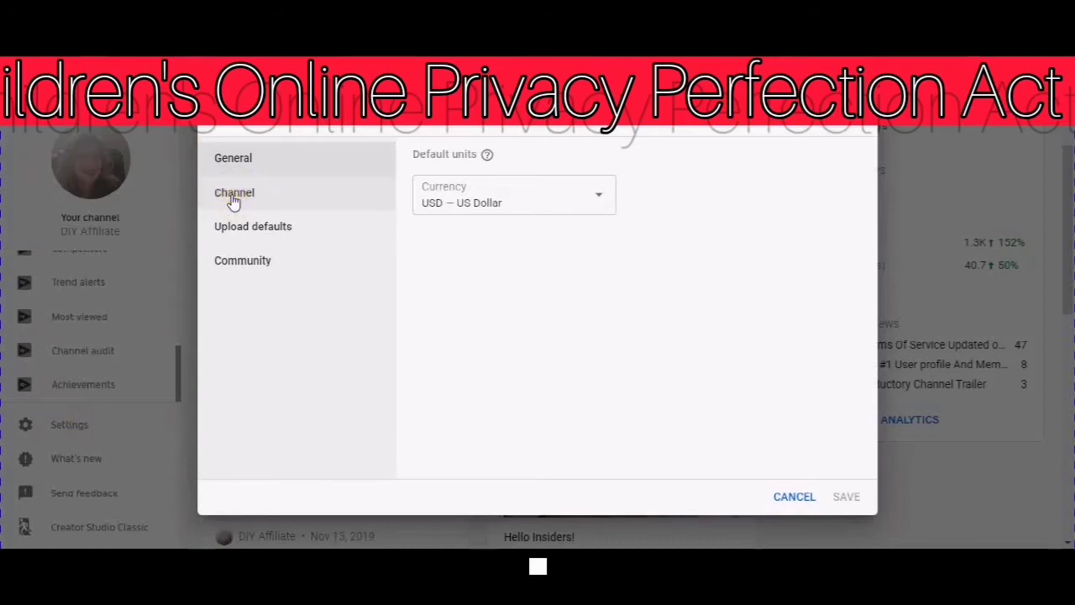
click(234, 201)
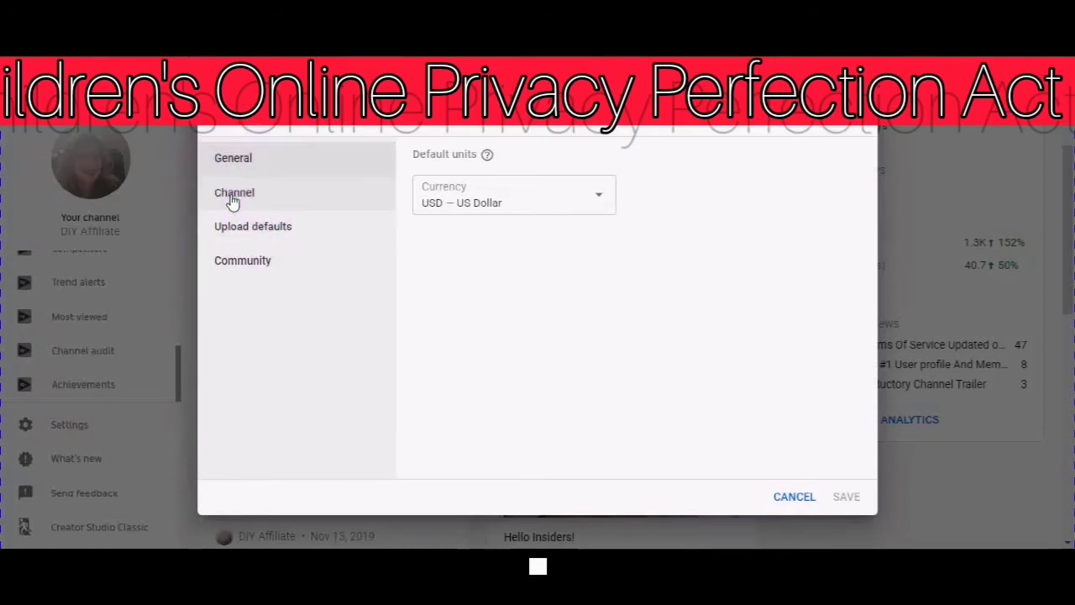
click(233, 201)
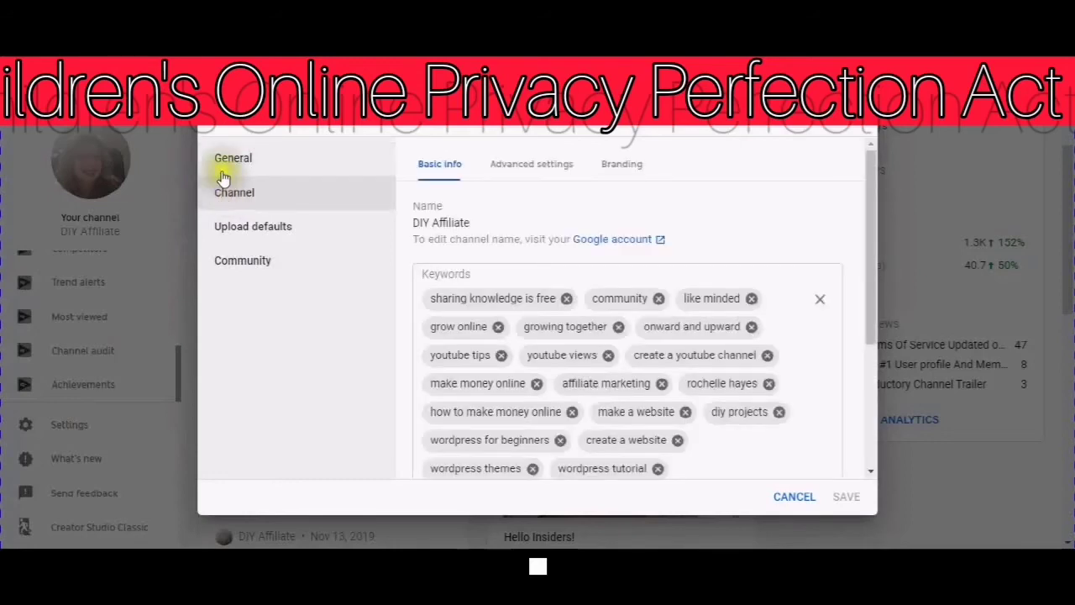
click(526, 167)
click(526, 167)
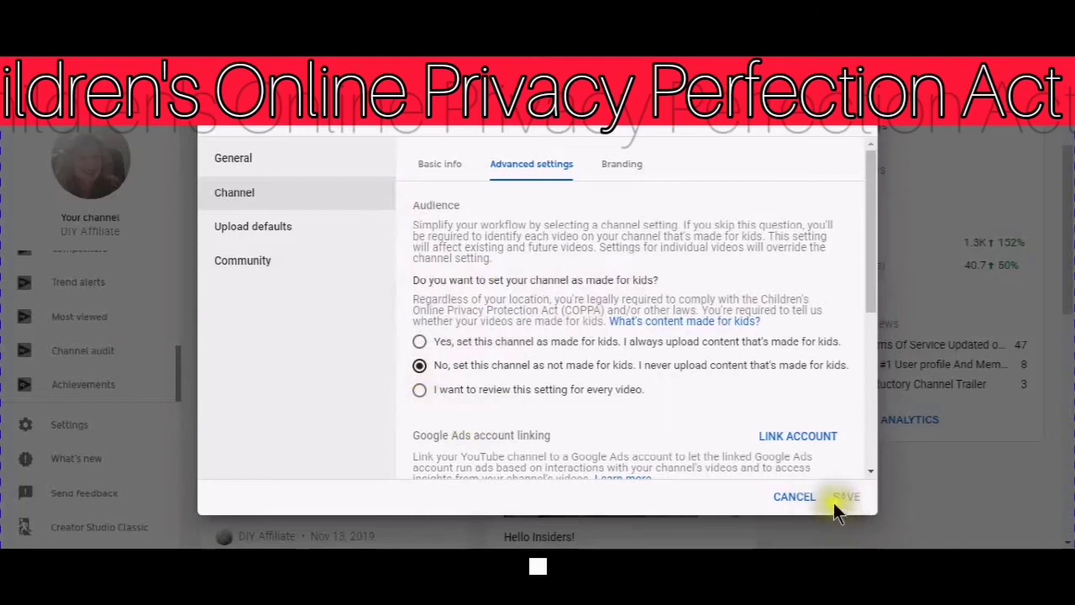
click(906, 509)
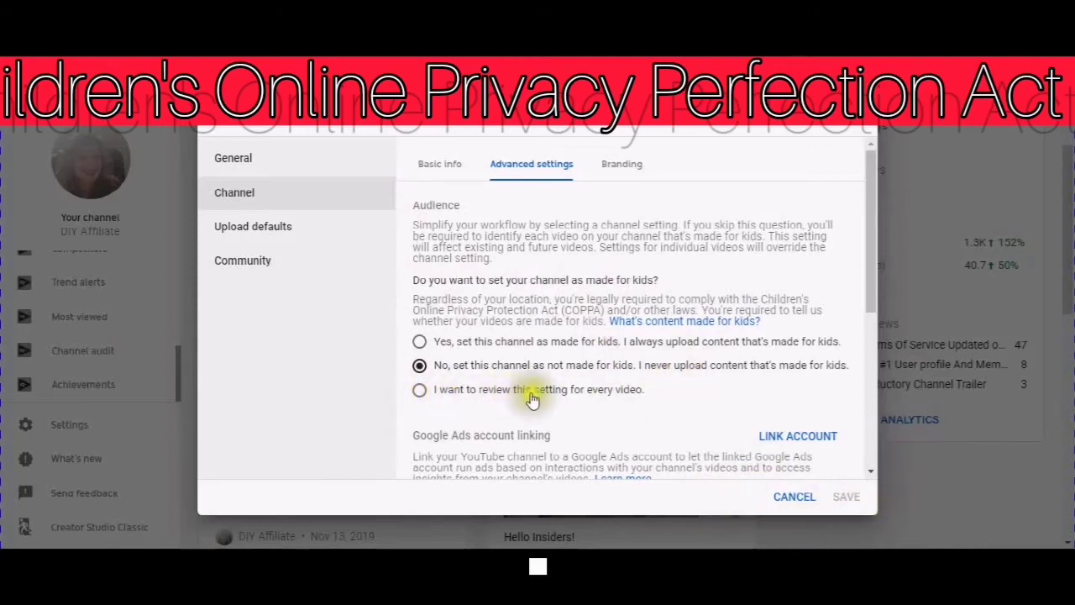
Step: Try the per-video review option, switch the audience to "Yes, set this channel as made for kids" and open the details about its restrictions
click(419, 391)
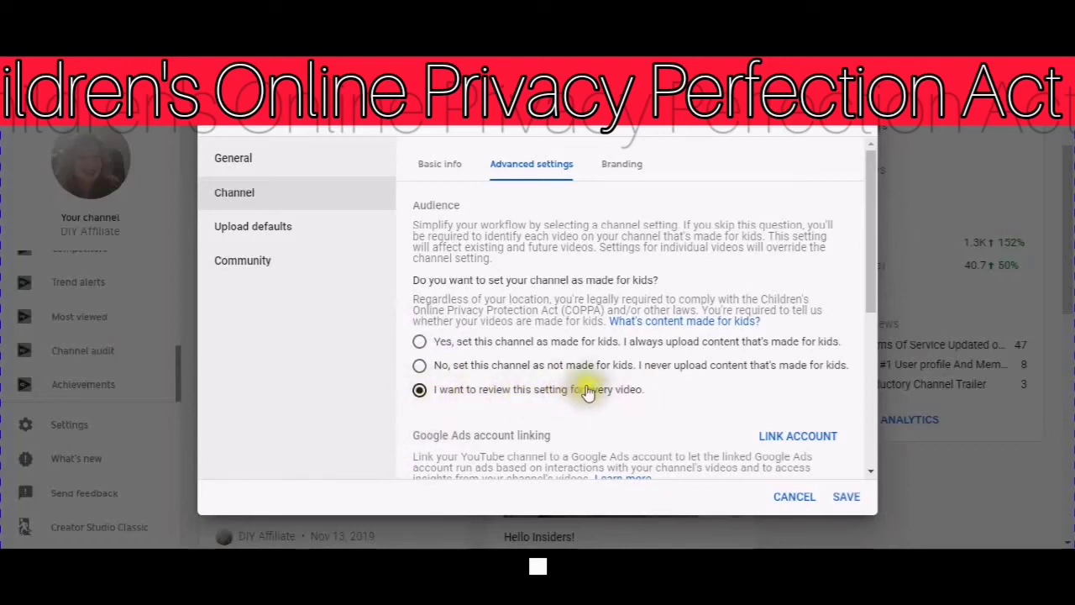
click(419, 344)
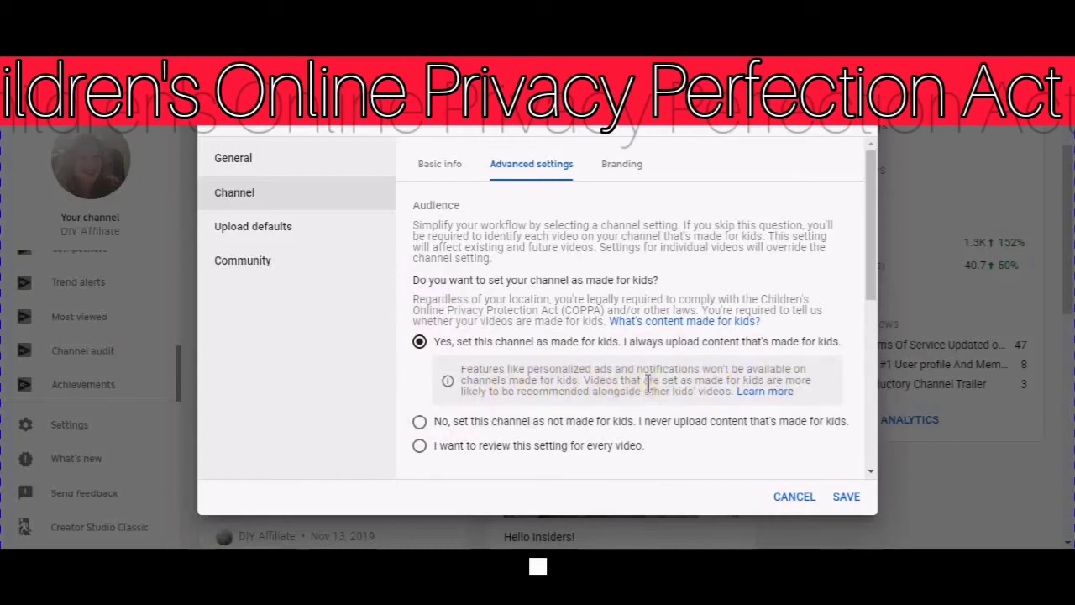
click(765, 395)
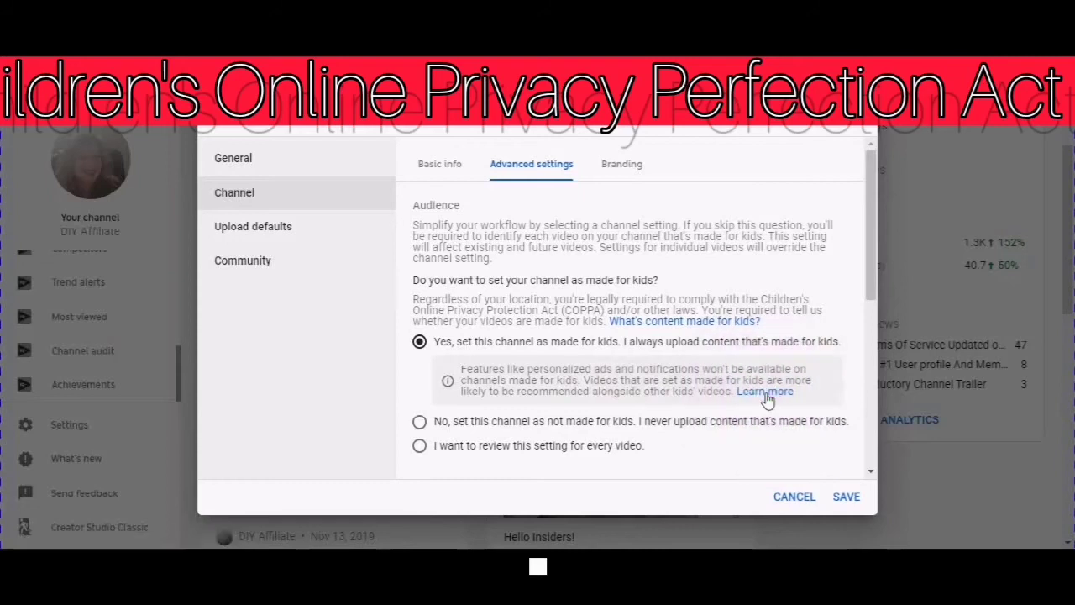